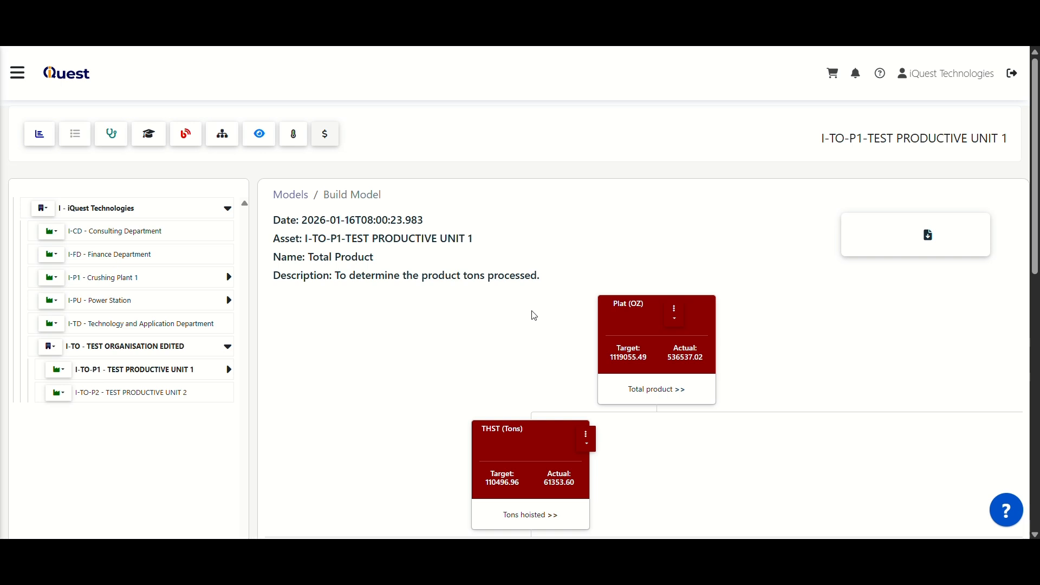
# Generate the Total Product model's report in PDF format and close the opened report.
pyautogui.scroll(-5, 533, 315)
pyautogui.scroll(5, 532, 314)
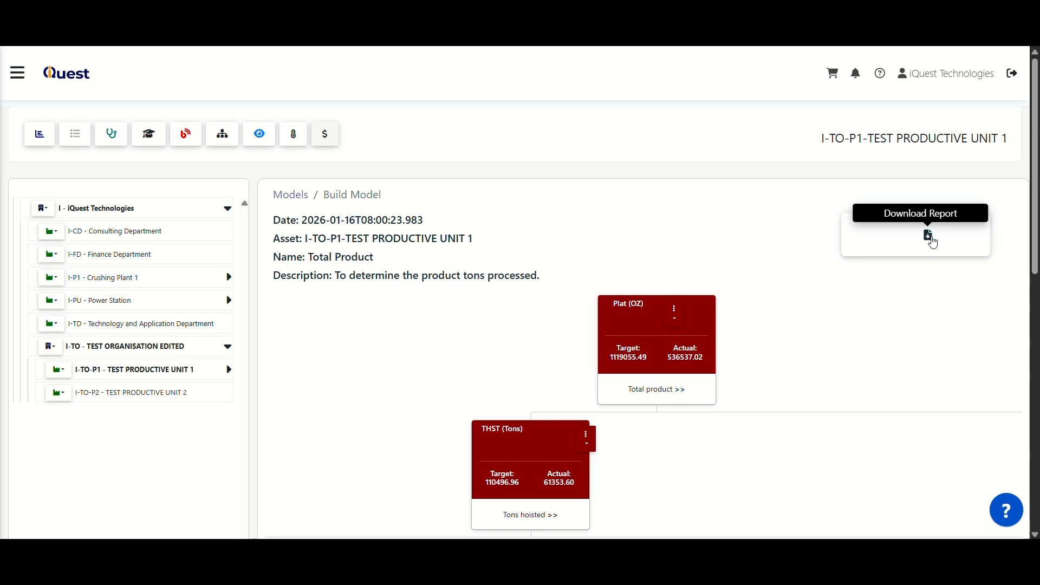
pyautogui.click(931, 240)
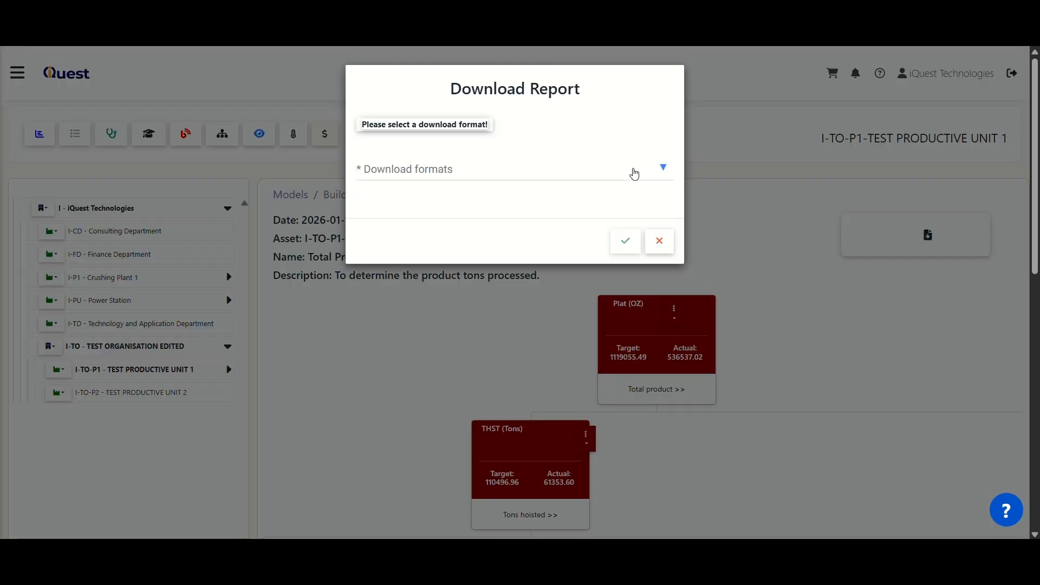
pyautogui.click(634, 173)
pyautogui.click(465, 207)
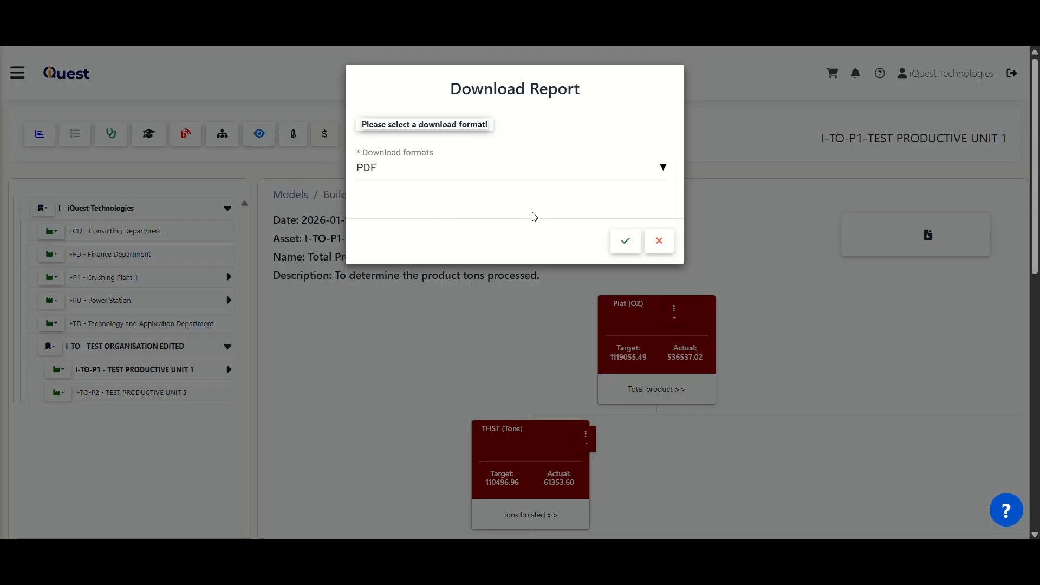
pyautogui.click(626, 242)
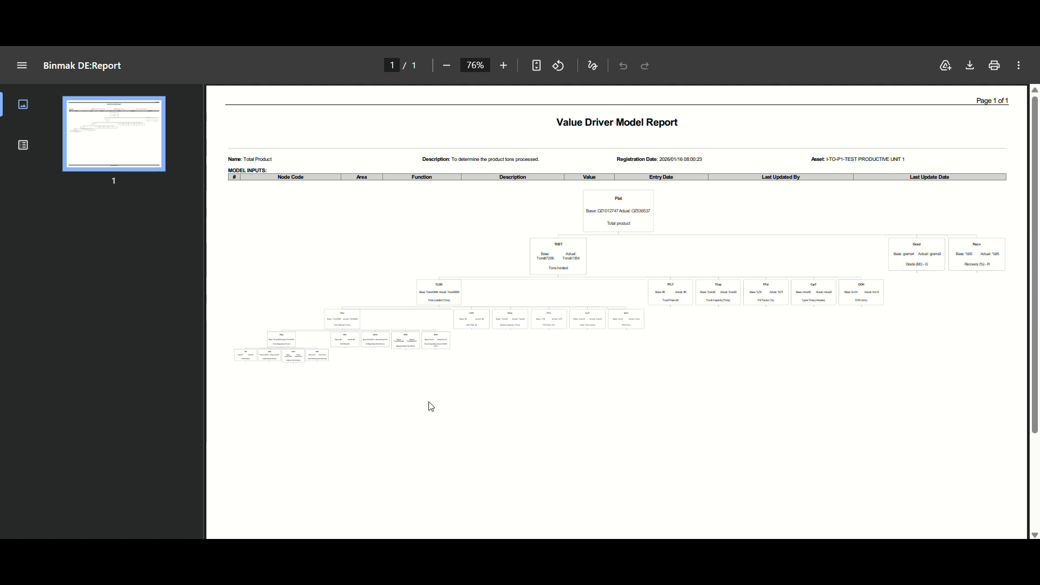
pyautogui.hotkey('ctrl', 'w')
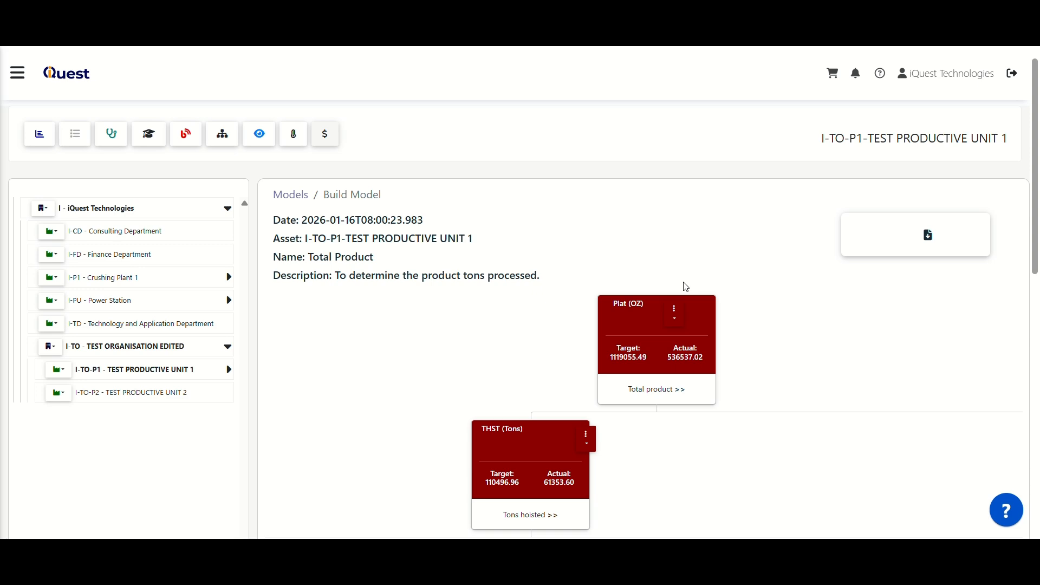
# Open the formula builder for the Plat node in the Total Product model.
pyautogui.scroll(-3, 686, 287)
pyautogui.scroll(3, 685, 286)
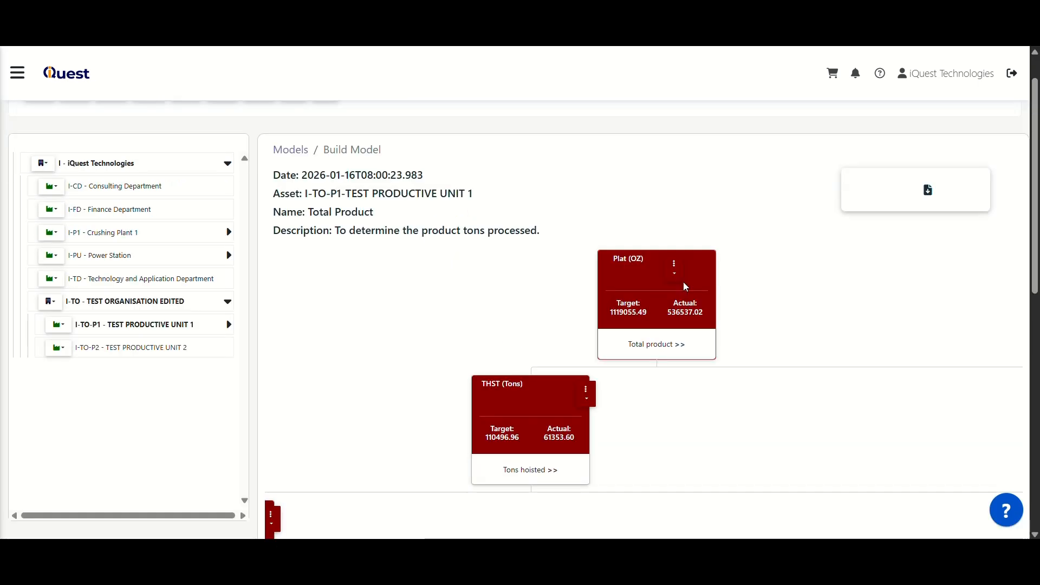
pyautogui.scroll(-10, 685, 286)
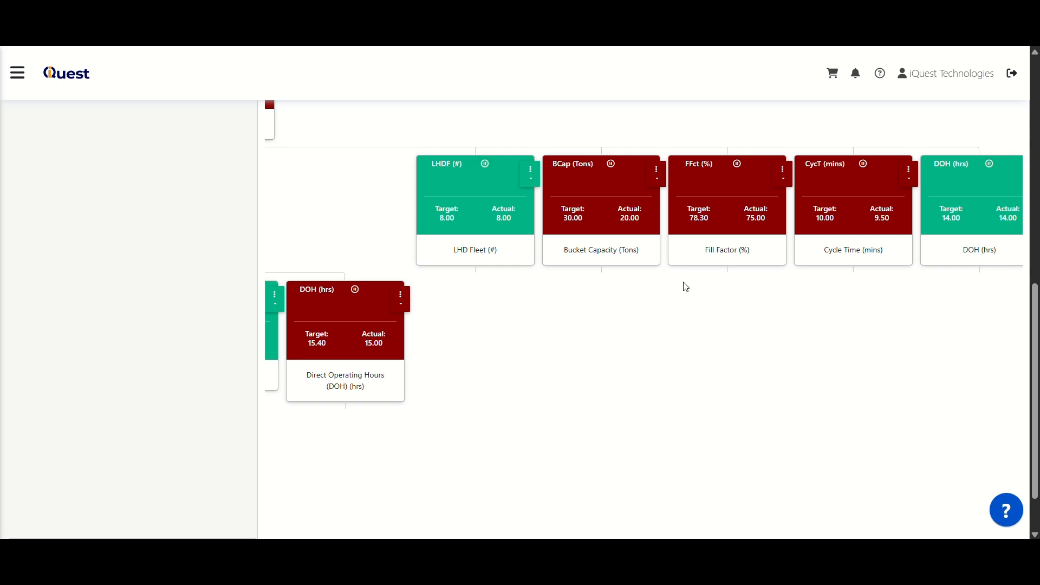
pyautogui.scroll(7, 686, 286)
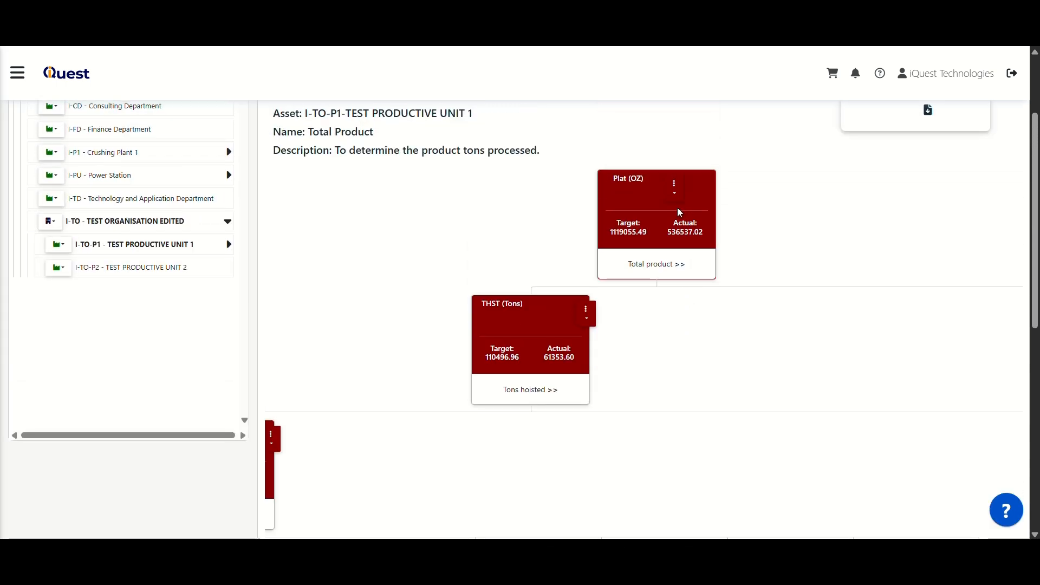
pyautogui.click(674, 185)
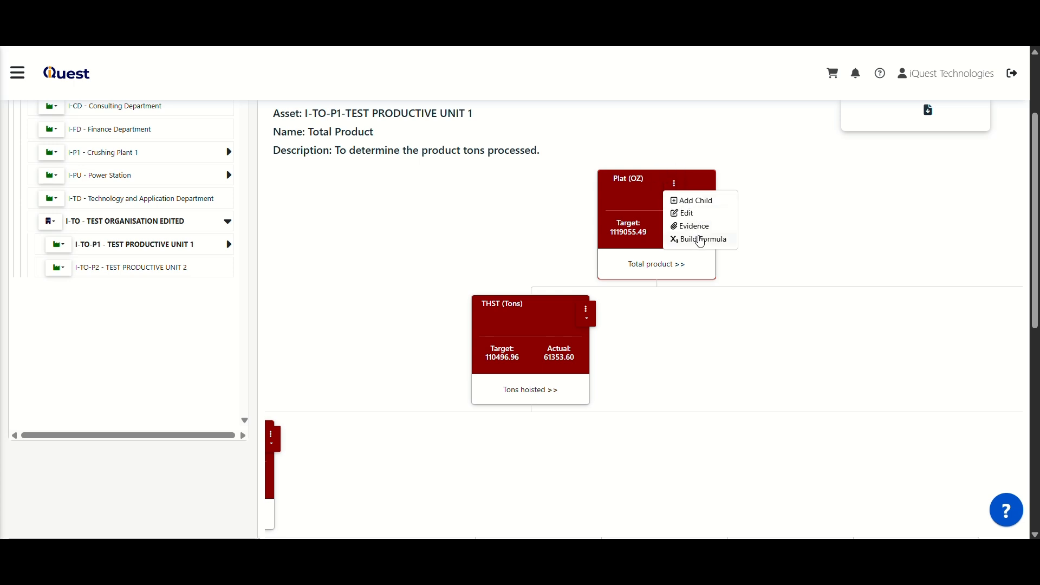
pyautogui.click(700, 240)
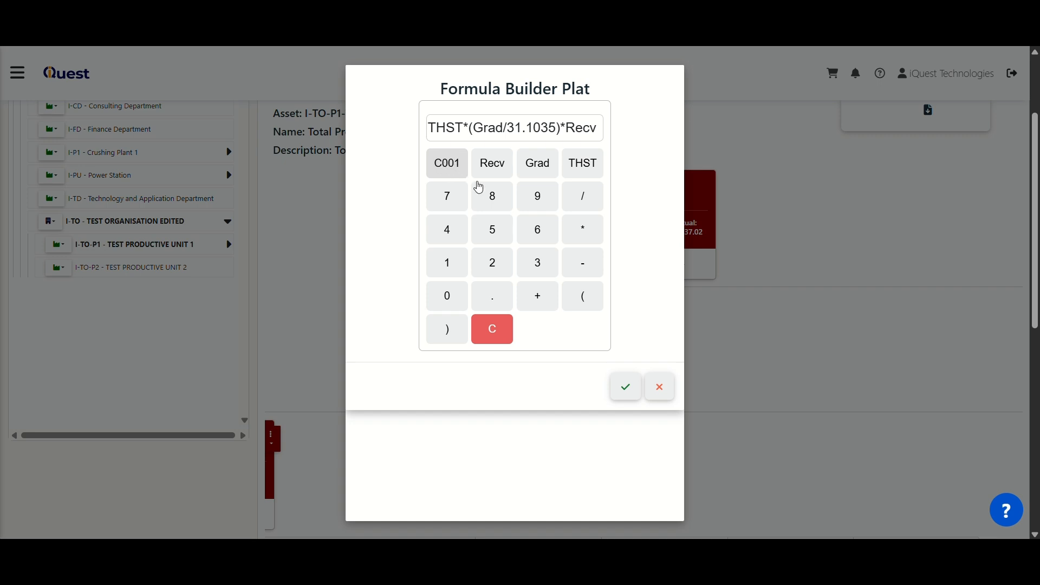
# Switch to the VDM_User_Manual document in Word, review the Advanced Features sections on constants management and model linking, and return to the browser.
pyautogui.hotkey('alt', 'Tab')
pyautogui.press('Tab')
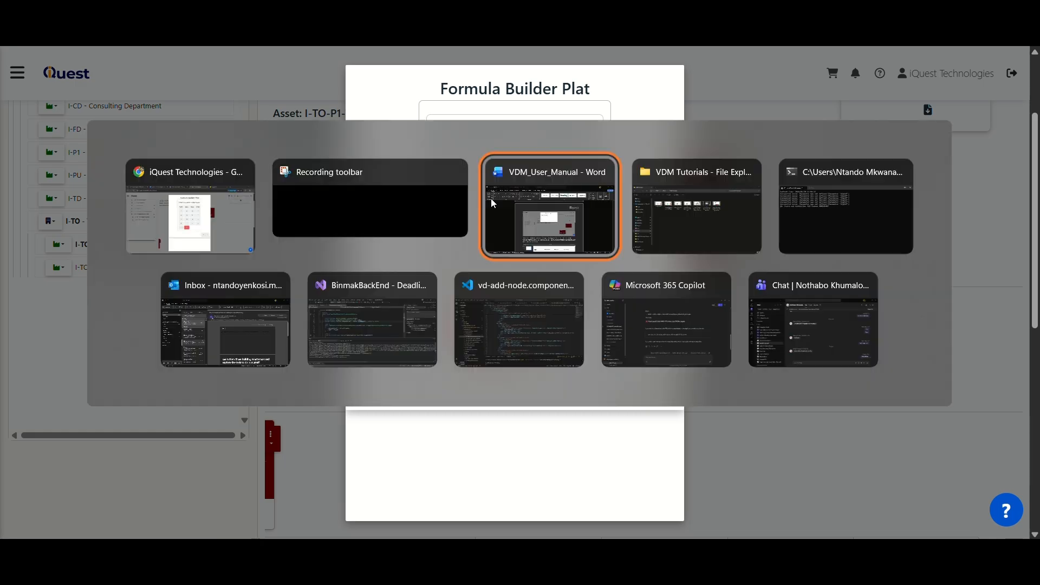
pyautogui.scroll(-10, 491, 200)
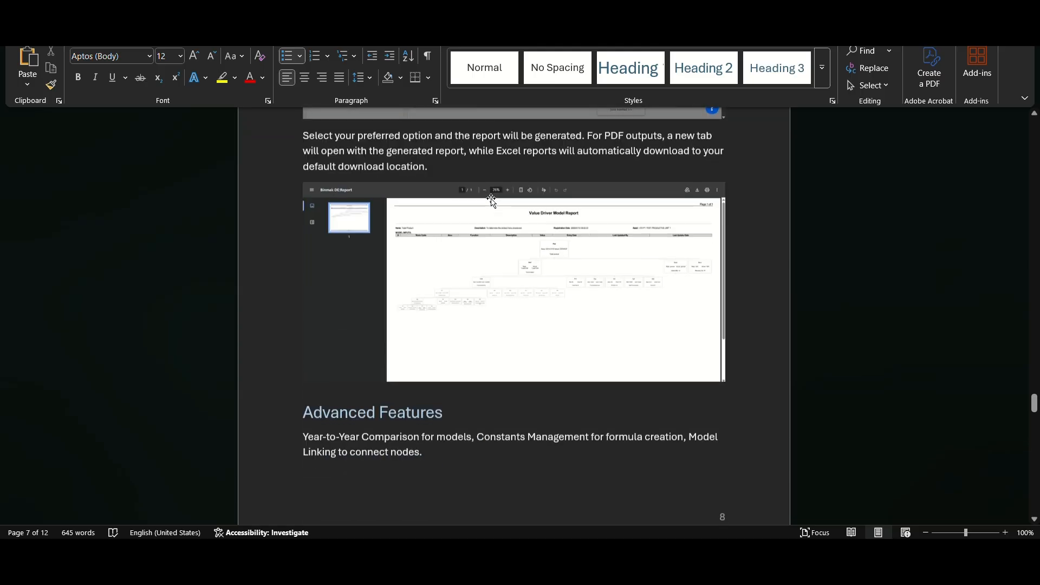
pyautogui.scroll(-8, 492, 199)
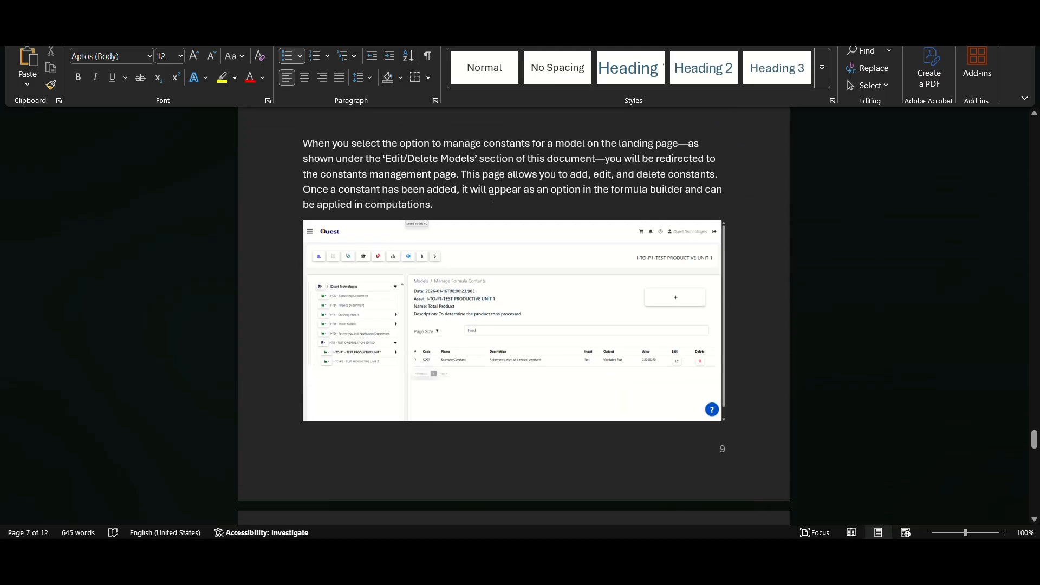
pyautogui.scroll(-10, 491, 200)
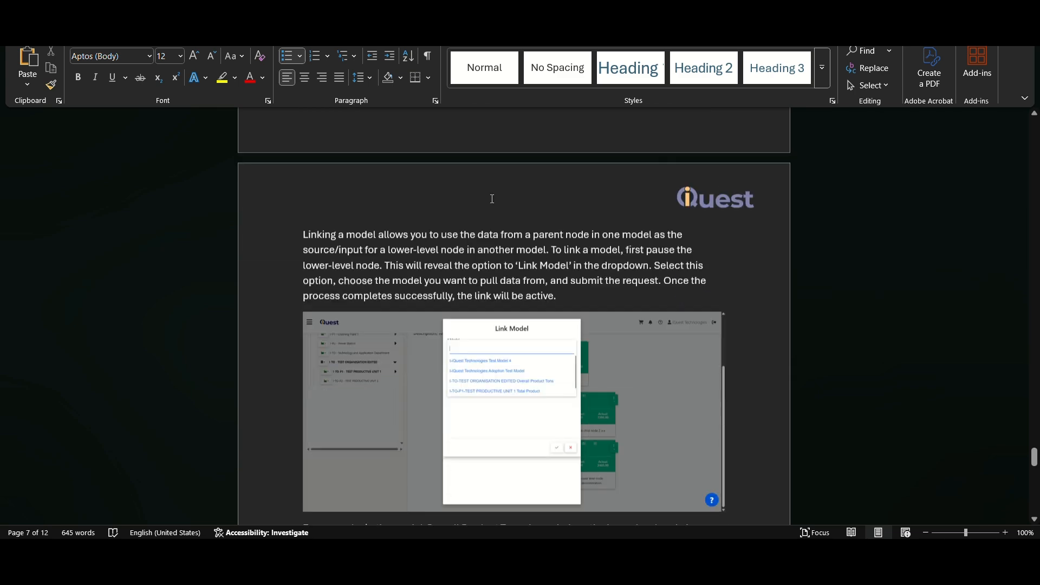
pyautogui.scroll(-5, 491, 199)
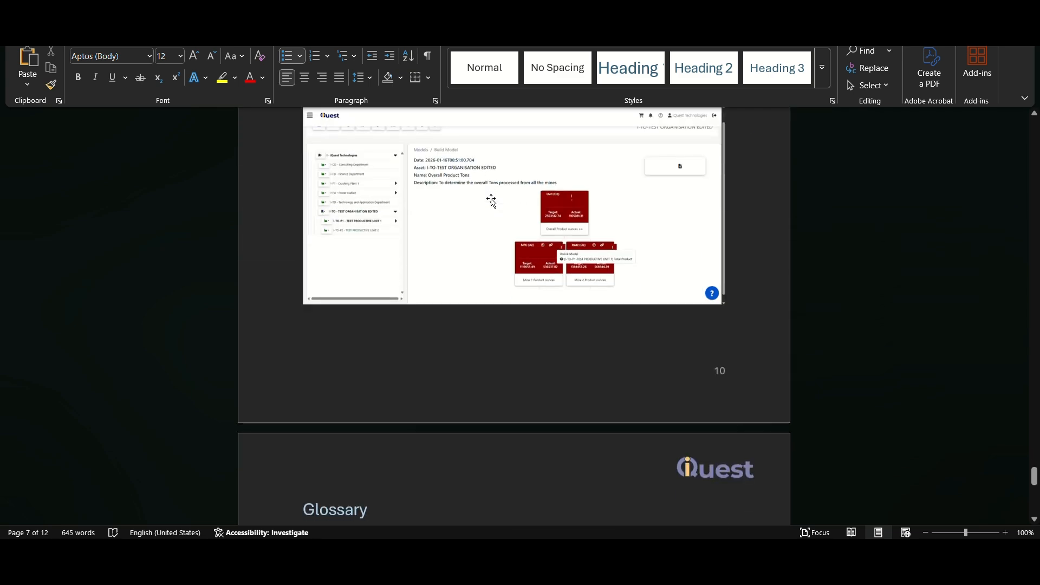
pyautogui.scroll(10, 492, 199)
pyautogui.hotkey('alt', 'Tab')
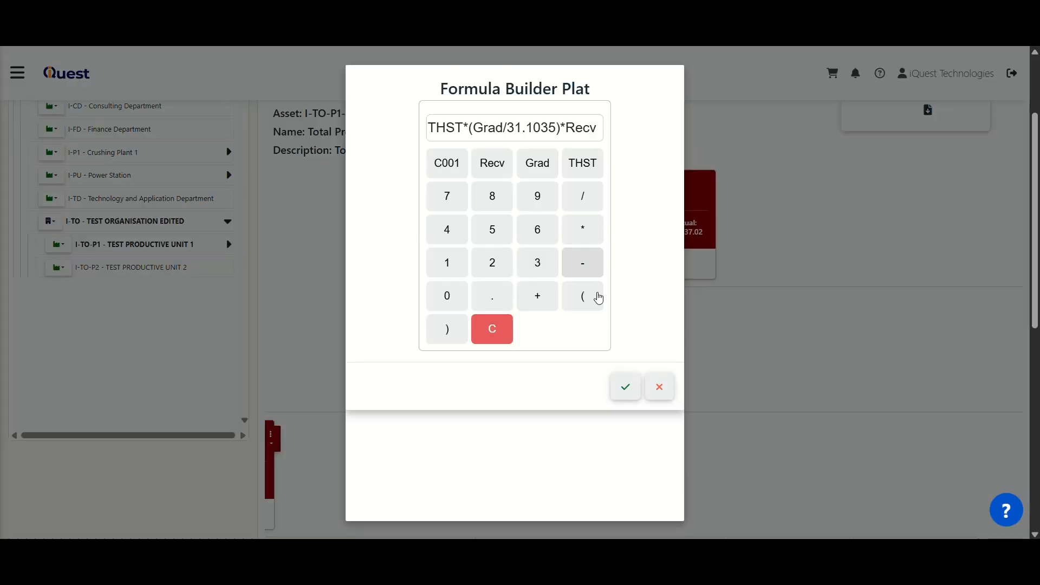
# Dismiss the formula builder without saving and open the formula constants of the Total Product model from the models overview.
pyautogui.click(658, 388)
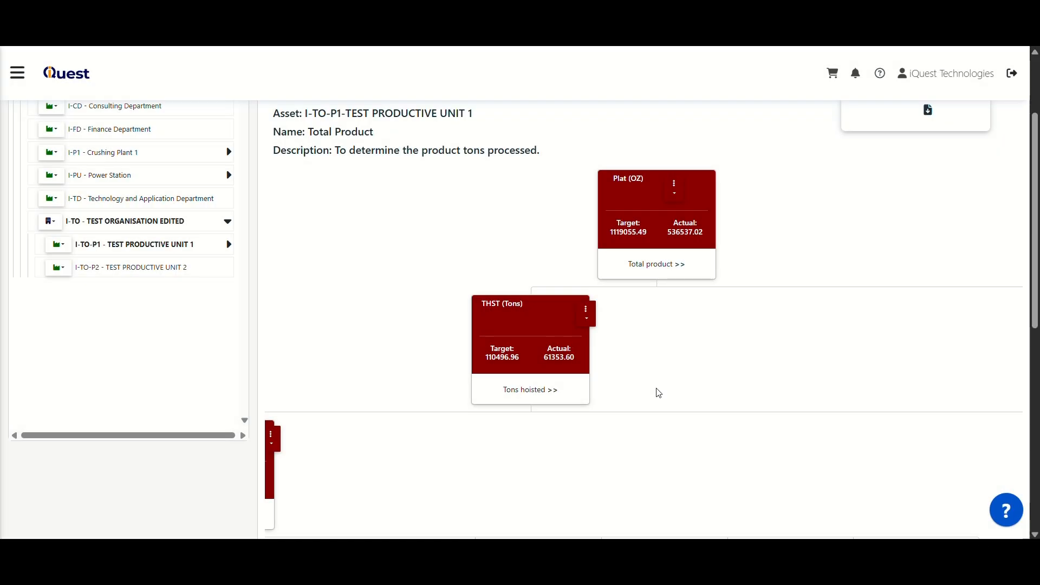
pyautogui.scroll(1, 659, 394)
pyautogui.scroll(2, 659, 393)
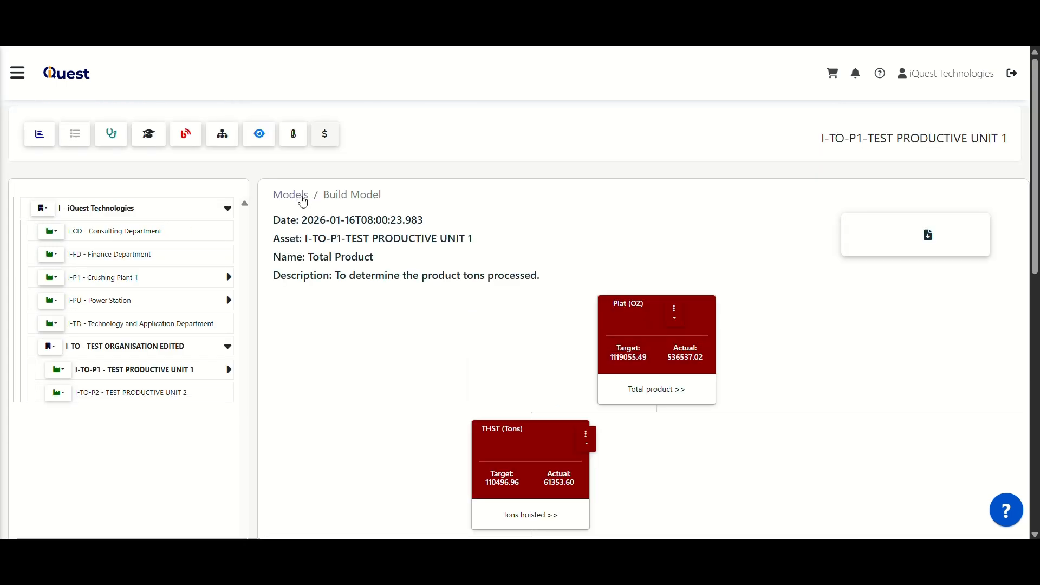
pyautogui.click(303, 201)
pyautogui.scroll(-1, 567, 306)
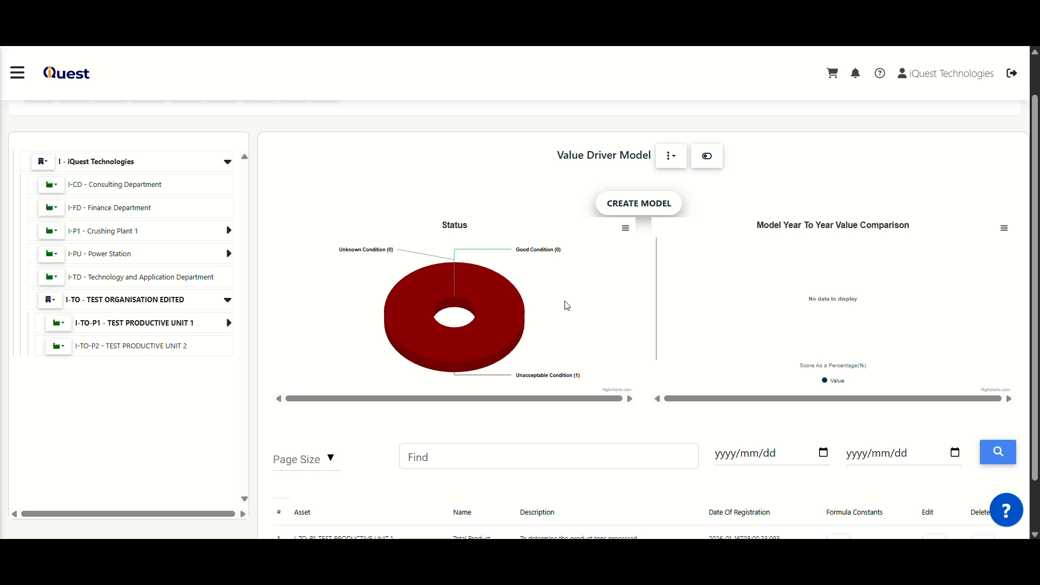
pyautogui.scroll(-1, 567, 307)
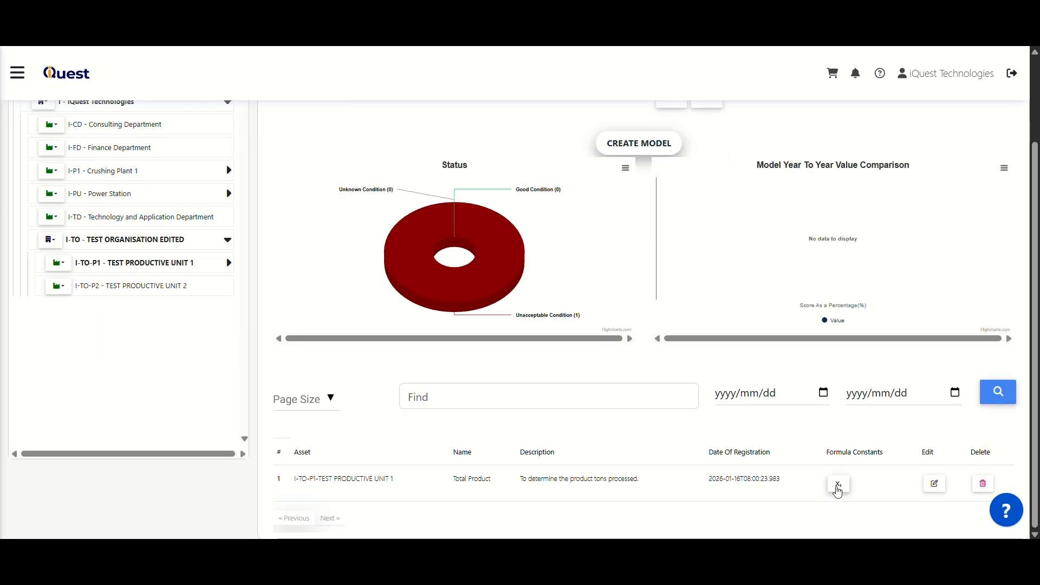
pyautogui.click(838, 485)
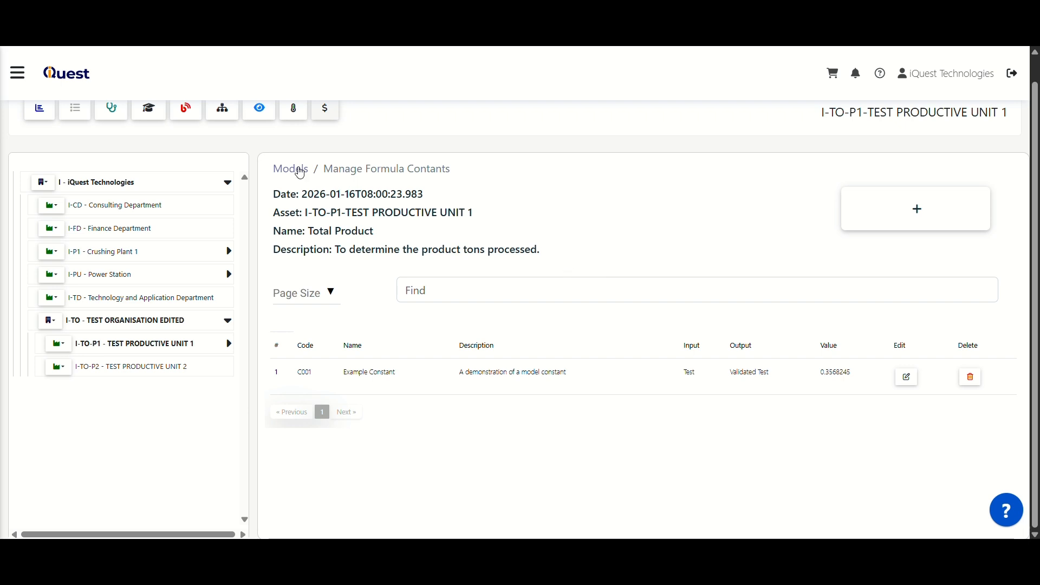
# Return to the models overview and examine the status chart, the year-to-year value comparison and the model list.
pyautogui.click(300, 174)
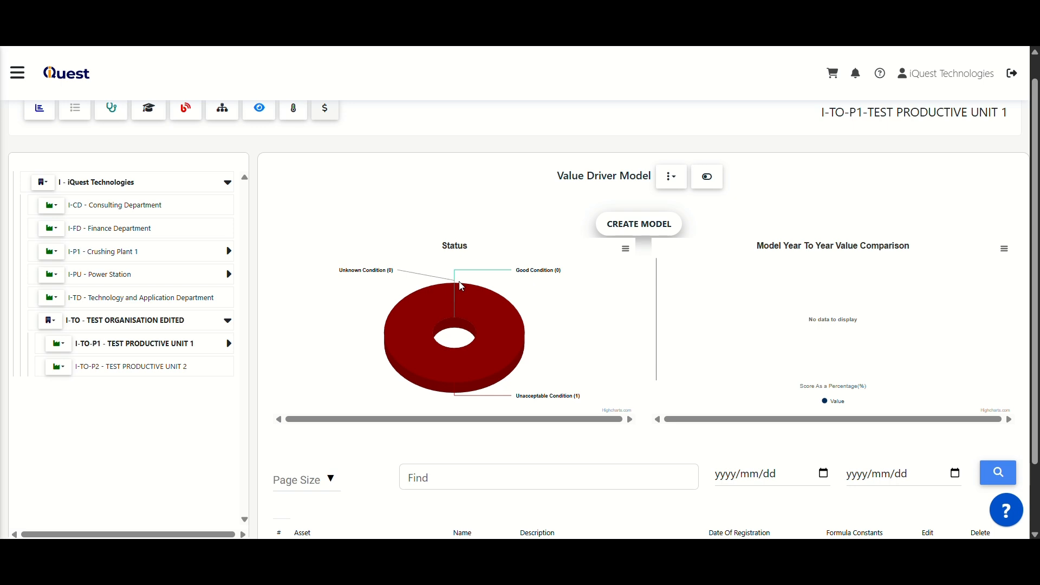
pyautogui.scroll(-2, 574, 353)
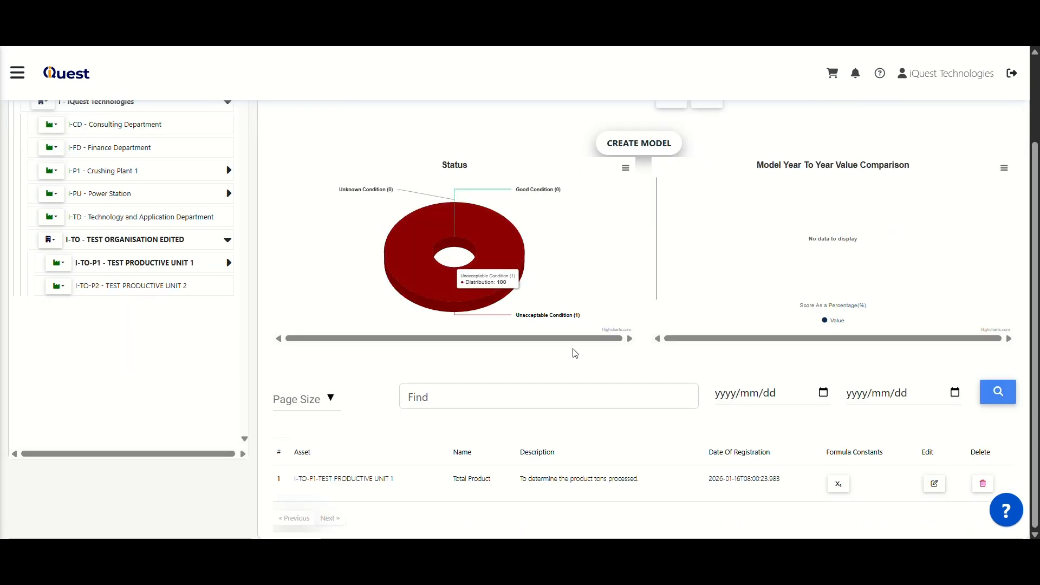
pyautogui.scroll(3, 573, 352)
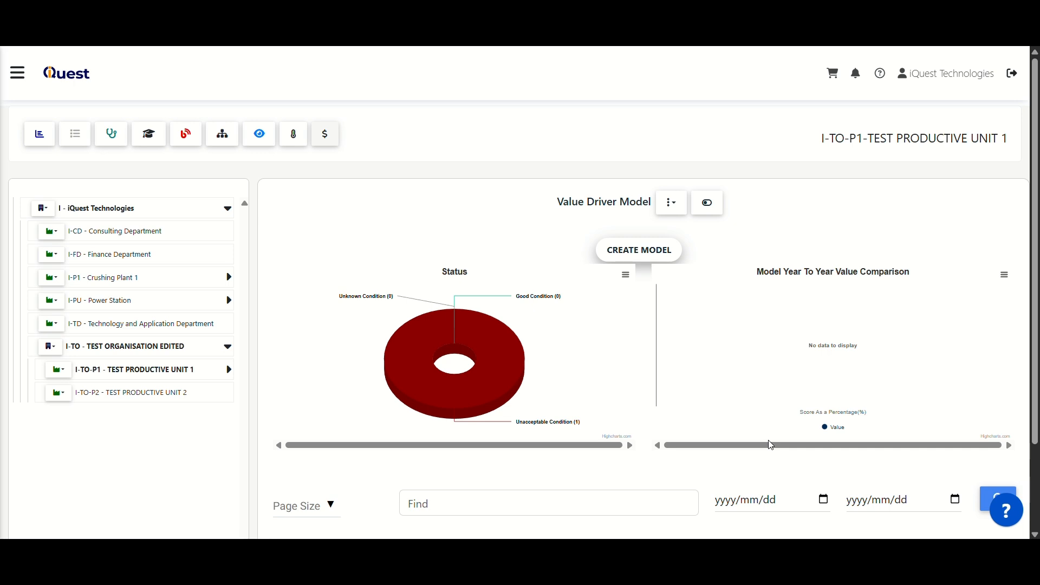
pyautogui.scroll(-2, 771, 445)
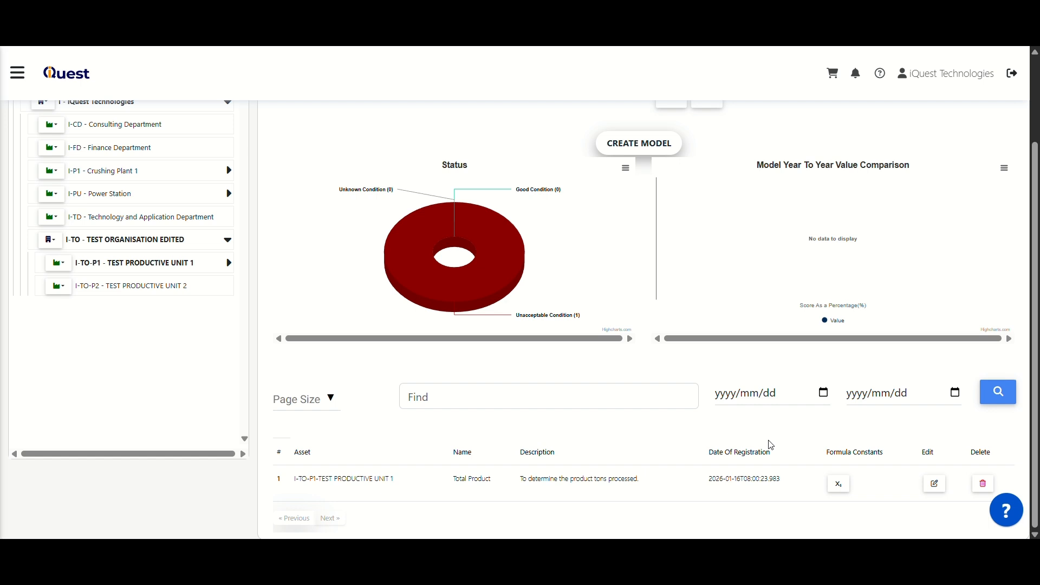
pyautogui.scroll(2, 771, 445)
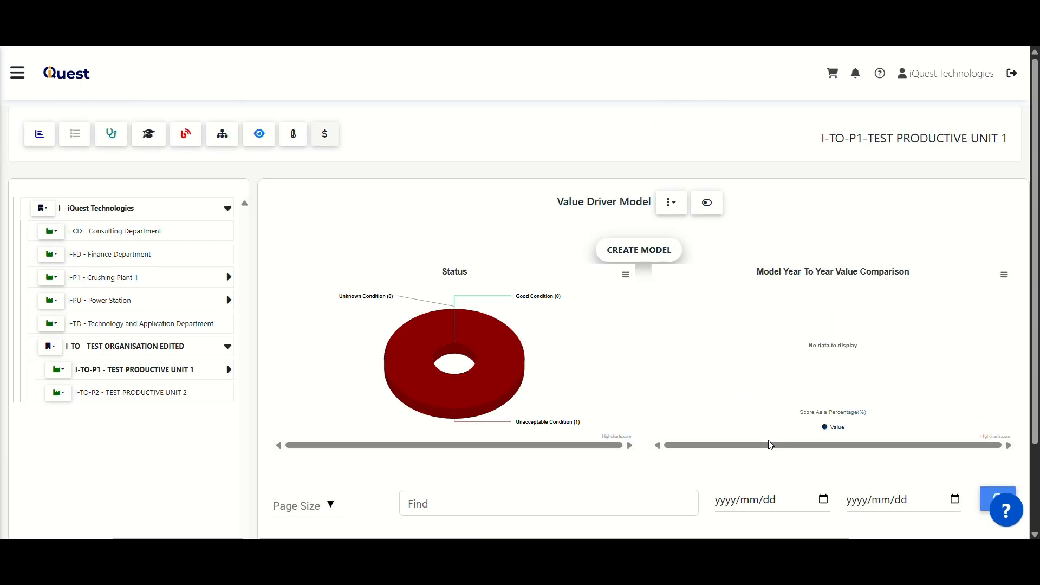